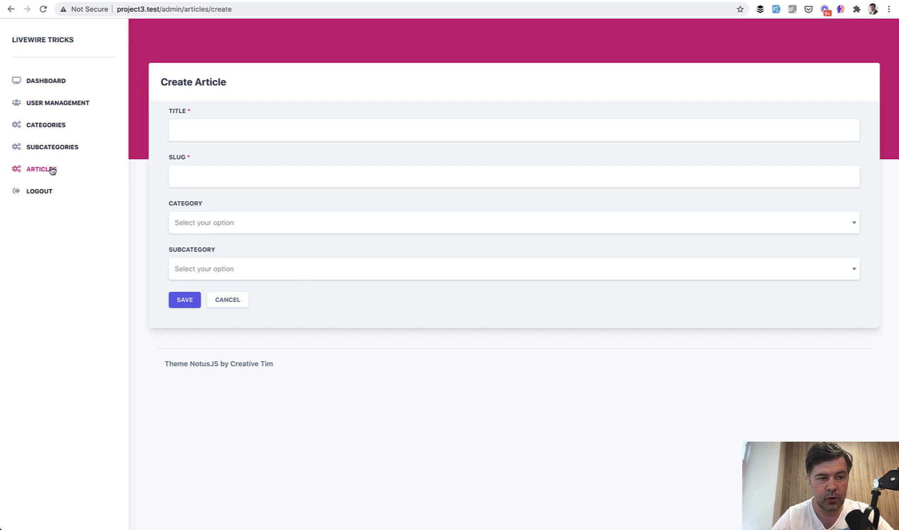
Step: Enter title 'Title' and slug 'title', and choose Front-end category with Vue.js subcategory
{"action": "left_click", "coordinate": [235, 133]}
{"action": "type", "text": "T"}
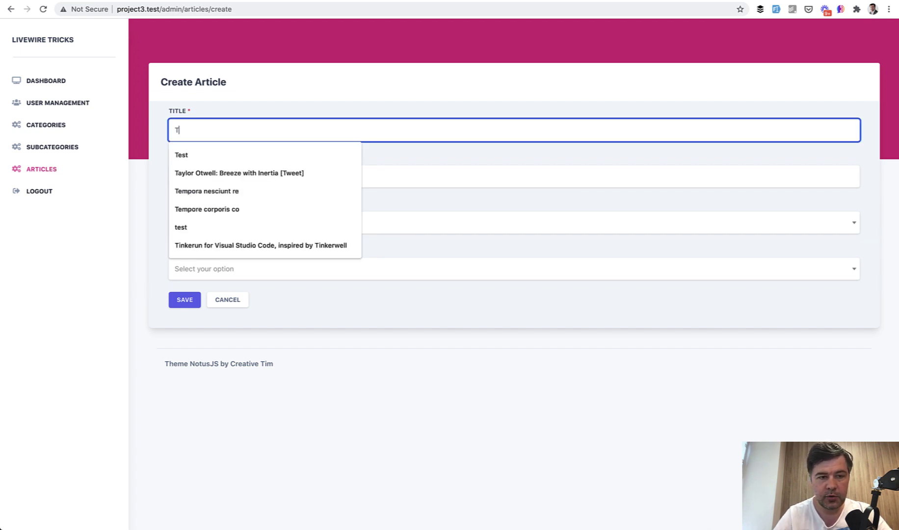
{"action": "type", "text": "itle"}
{"action": "key", "text": "Tab"}
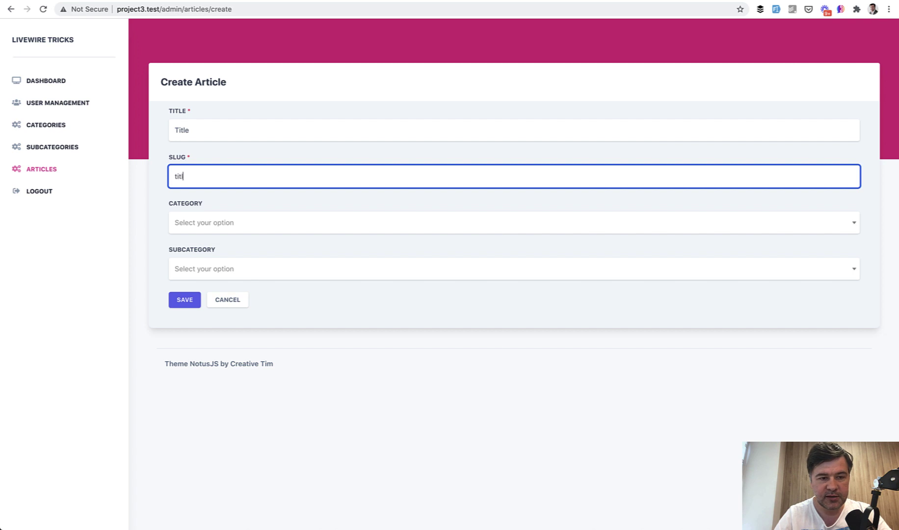
{"action": "left_click", "coordinate": [231, 223]}
{"action": "left_click", "coordinate": [217, 245]}
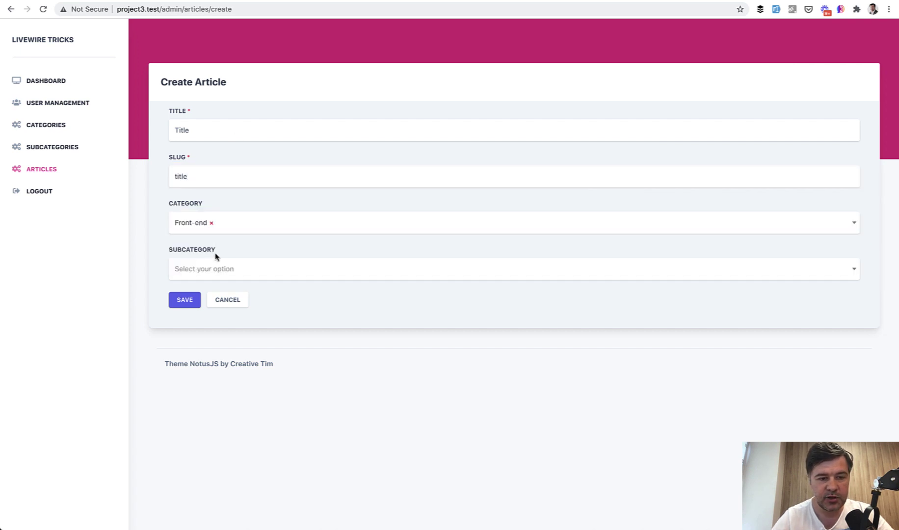
{"action": "left_click", "coordinate": [208, 270]}
{"action": "left_click", "coordinate": [199, 294]}
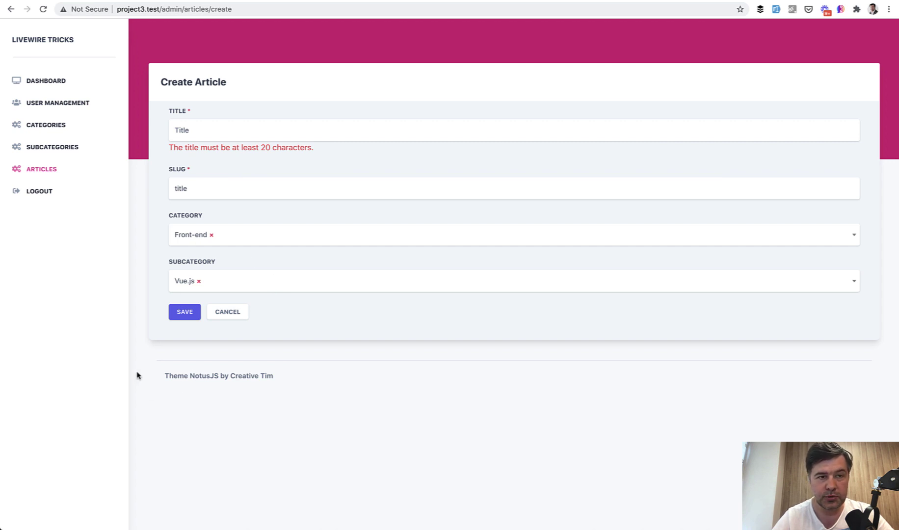
Step: Append filler words to the end of the title, then move into the Slug field
{"action": "left_click", "coordinate": [193, 140]}
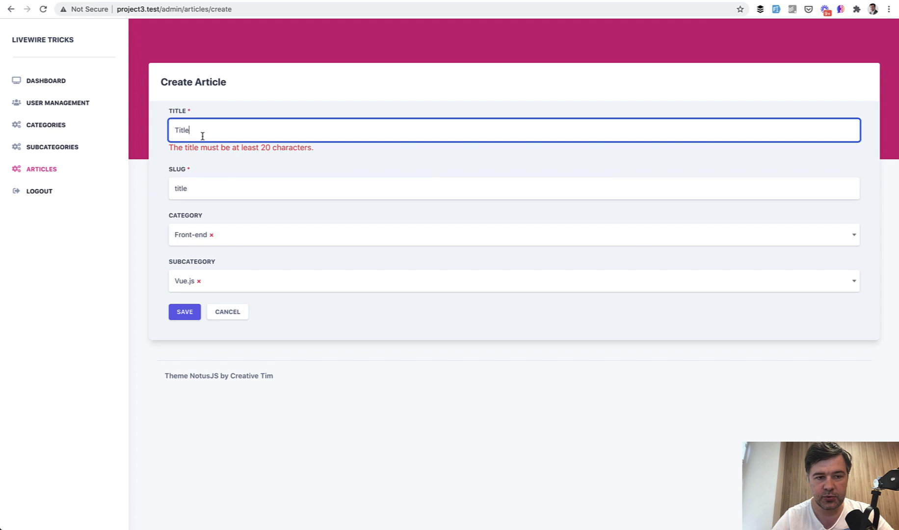
{"action": "type", "text": " sdfh kjshf sdkjfh kjdshf ksdjh"}
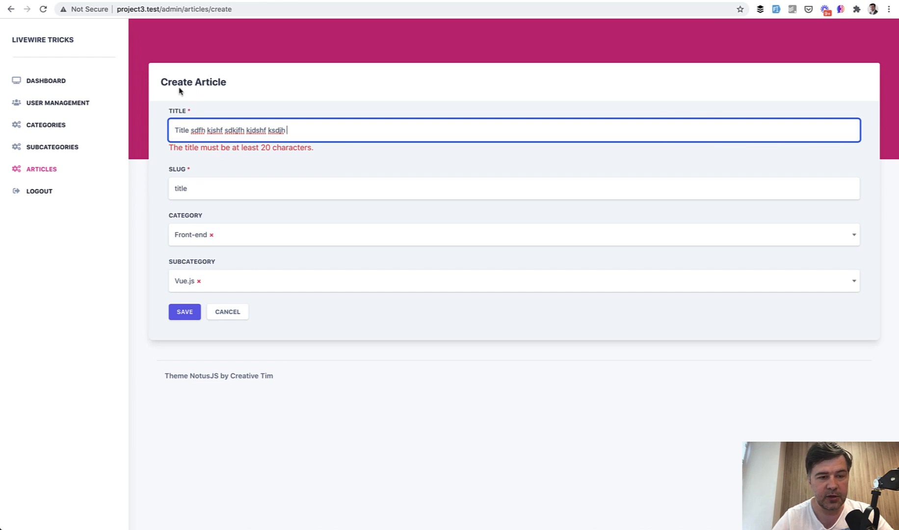
{"action": "left_click", "coordinate": [190, 190]}
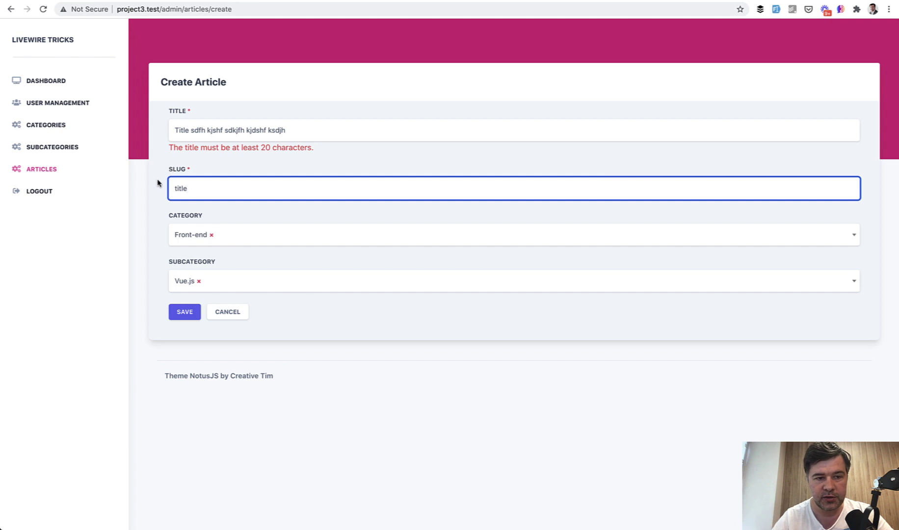
Step: Bring up Create.php, inspect its Article property and mount() parameter, then go after initListsForFields
{"action": "key", "text": "super+Tab"}
{"action": "key", "text": "super+Tab"}
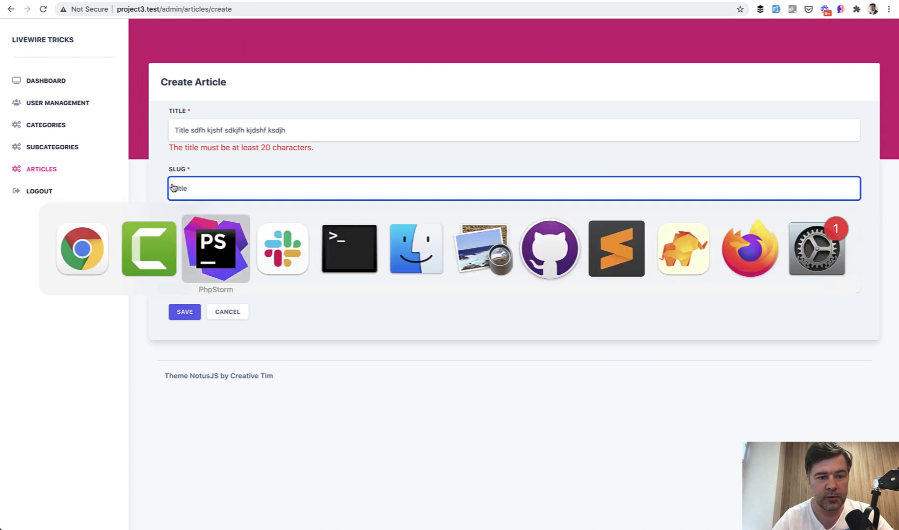
{"action": "left_click", "coordinate": [260, 36]}
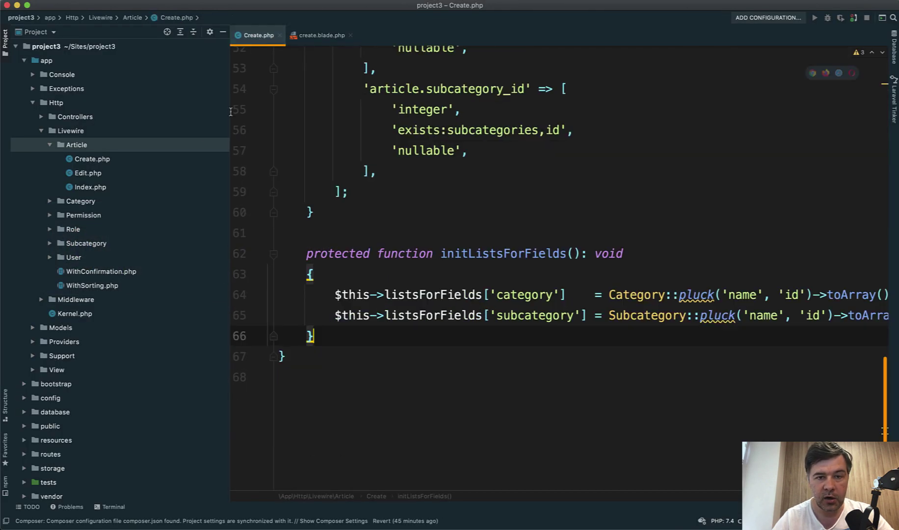
{"action": "scroll", "coordinate": [417, 225], "scroll_direction": "up", "scroll_amount": 15}
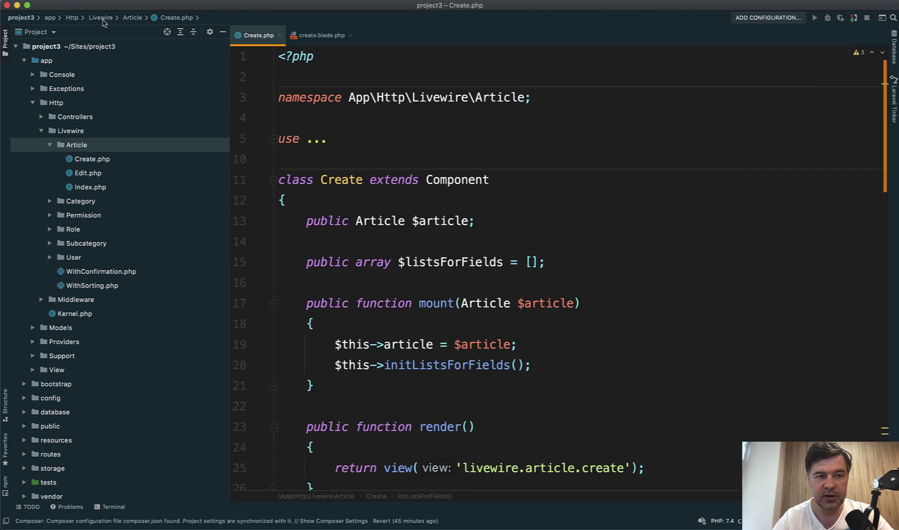
{"action": "left_click", "coordinate": [390, 221]}
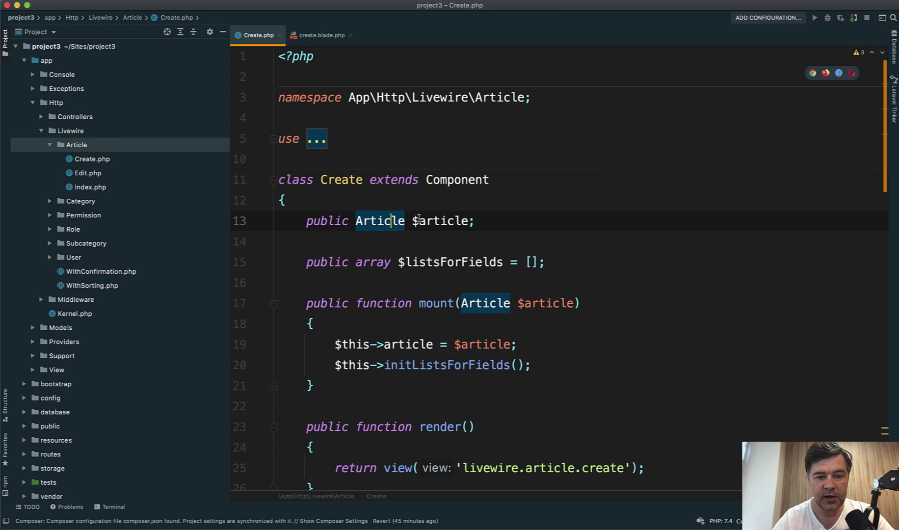
{"action": "left_click", "coordinate": [479, 303]}
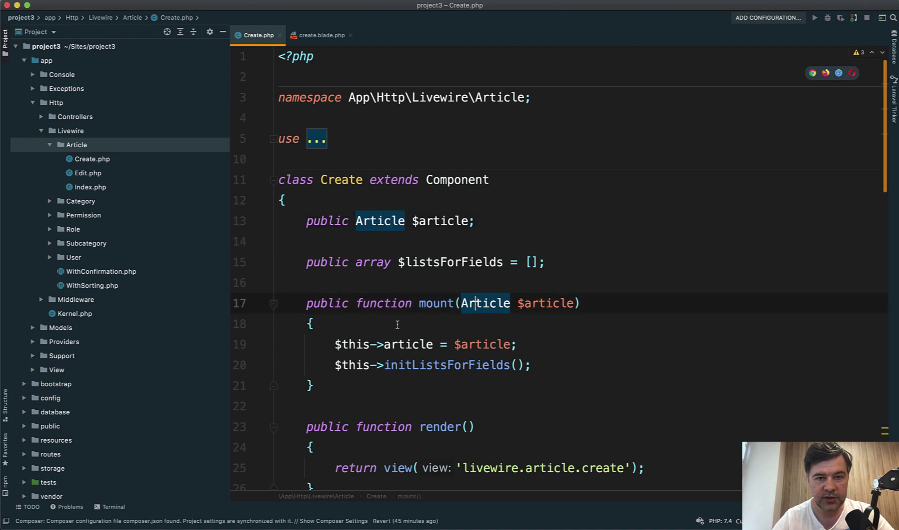
{"action": "scroll", "coordinate": [382, 330], "scroll_direction": "down", "scroll_amount": 1}
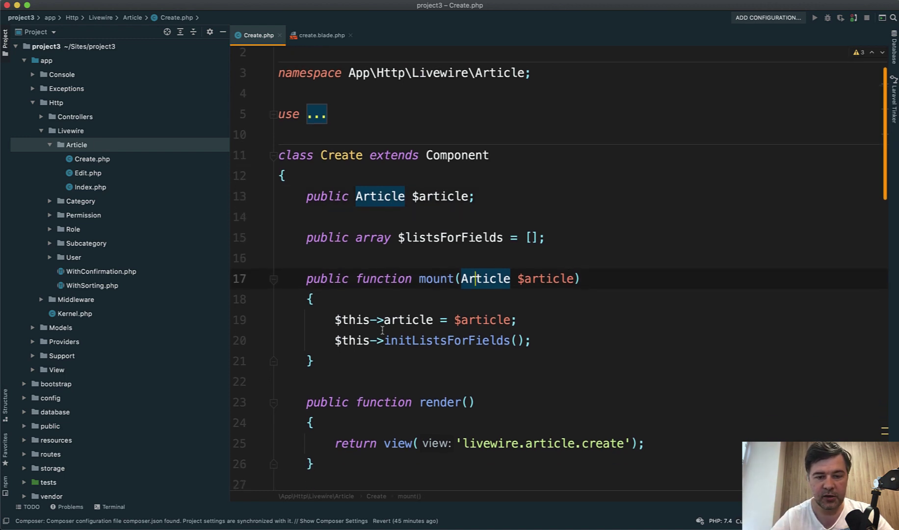
{"action": "scroll", "coordinate": [382, 330], "scroll_direction": "down", "scroll_amount": 5}
{"action": "scroll", "coordinate": [382, 330], "scroll_direction": "down", "scroll_amount": 2}
{"action": "scroll", "coordinate": [382, 330], "scroll_direction": "down", "scroll_amount": 3}
{"action": "scroll", "coordinate": [382, 330], "scroll_direction": "down", "scroll_amount": 3}
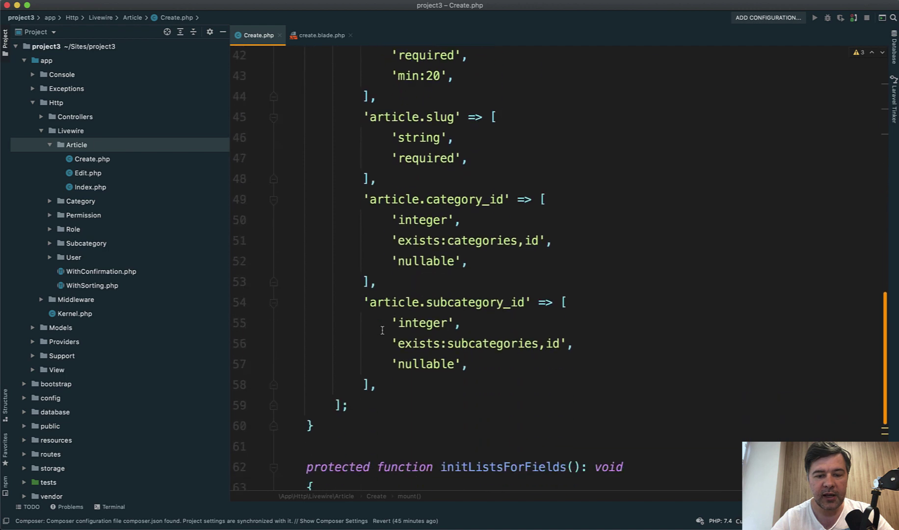
{"action": "scroll", "coordinate": [383, 330], "scroll_direction": "down", "scroll_amount": 2}
{"action": "scroll", "coordinate": [382, 331], "scroll_direction": "down", "scroll_amount": 1}
{"action": "left_click", "coordinate": [382, 330]}
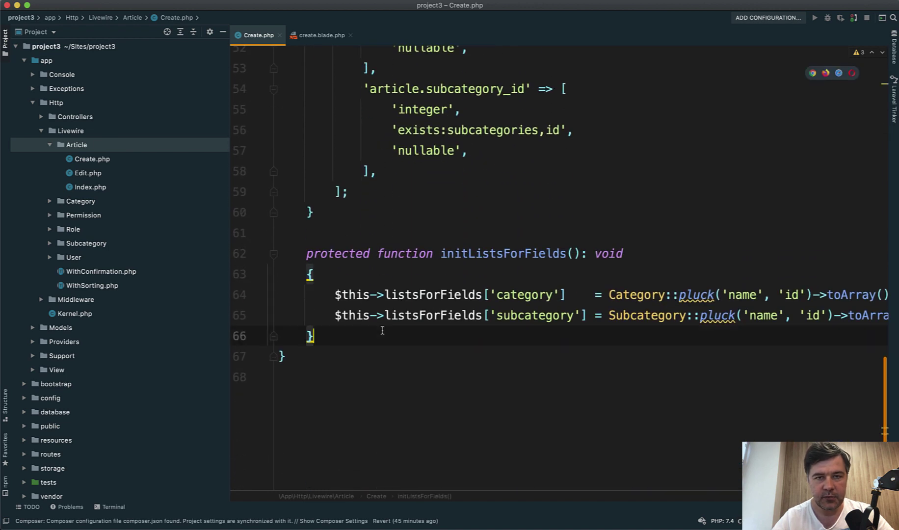
Step: Add an empty updatedTitle($key, $value) method after initListsForFields in Create.php
{"action": "key", "text": "Return"}
{"action": "key", "text": "Return"}
{"action": "type", "text": "publi"}
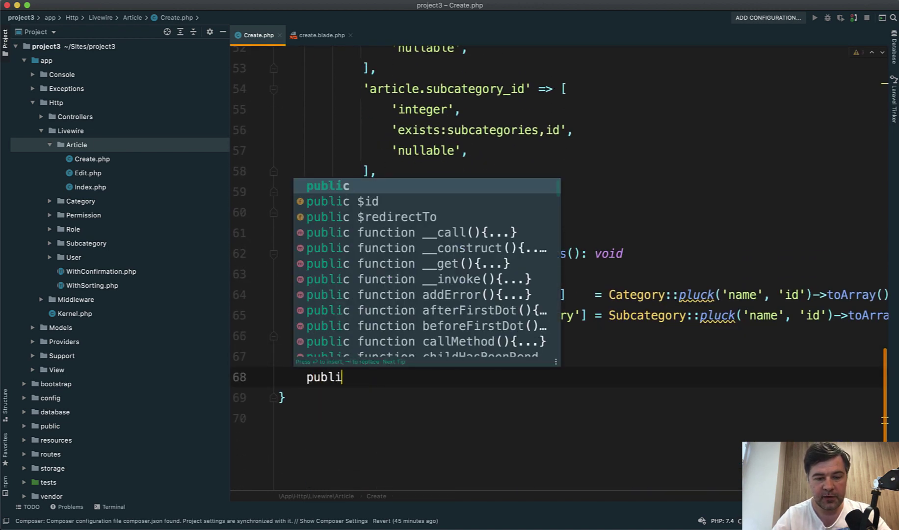
{"action": "type", "text": "c function upda"}
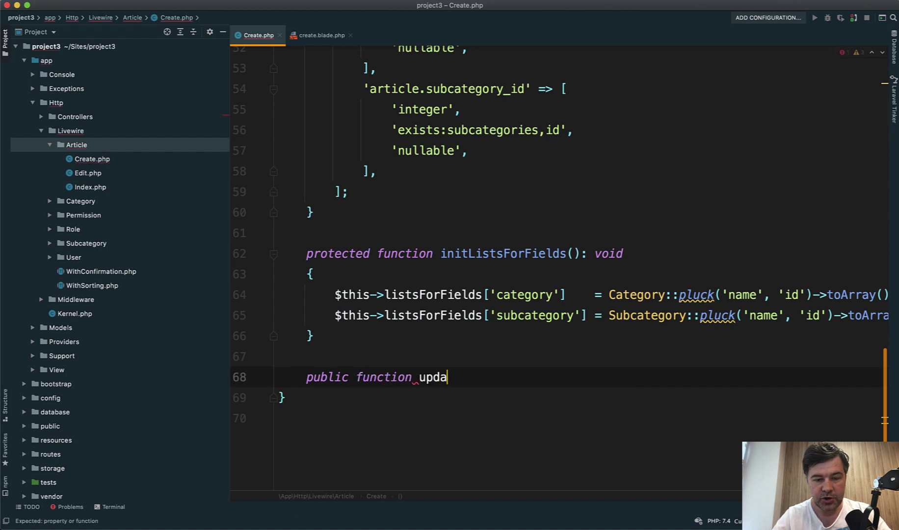
{"action": "type", "text": "ted("}
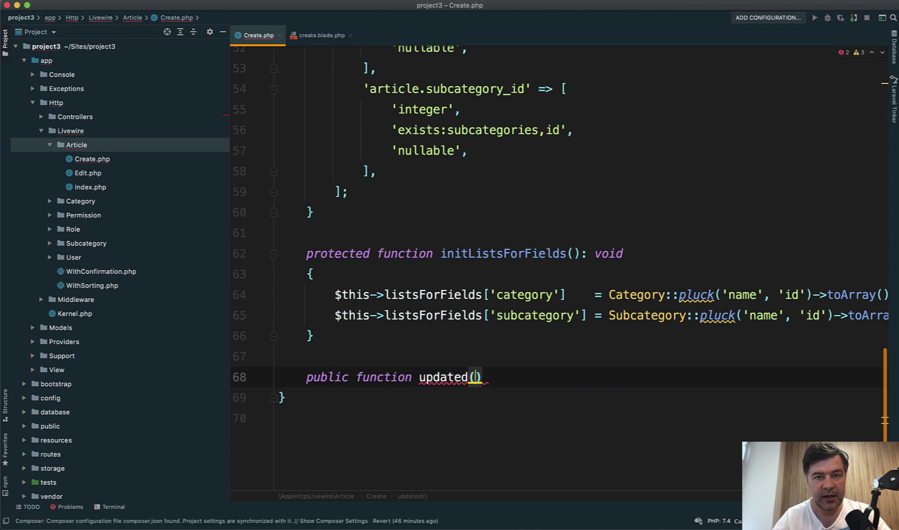
{"action": "type", "text": "$key, $v"}
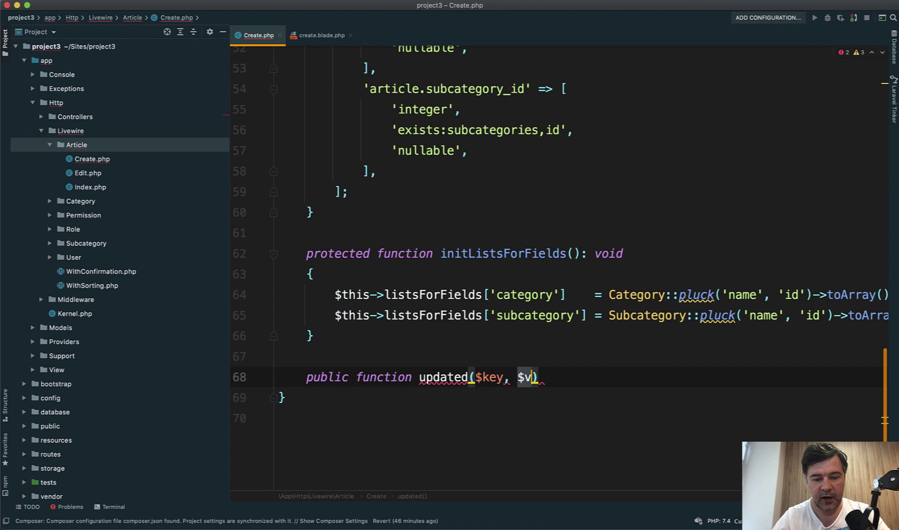
{"action": "type", "text": "alue"}
{"action": "key", "text": "Right"}
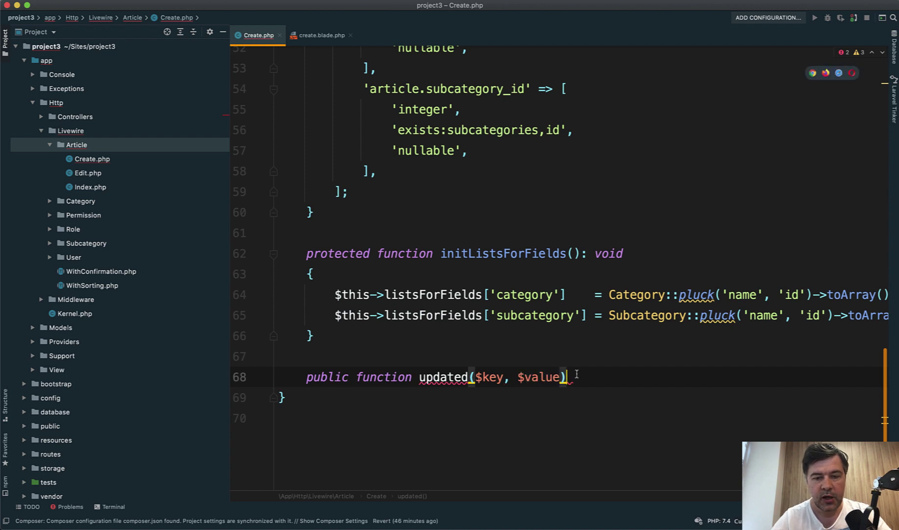
{"action": "key", "text": "Return"}
{"action": "type", "text": "{"}
{"action": "key", "text": "Return"}
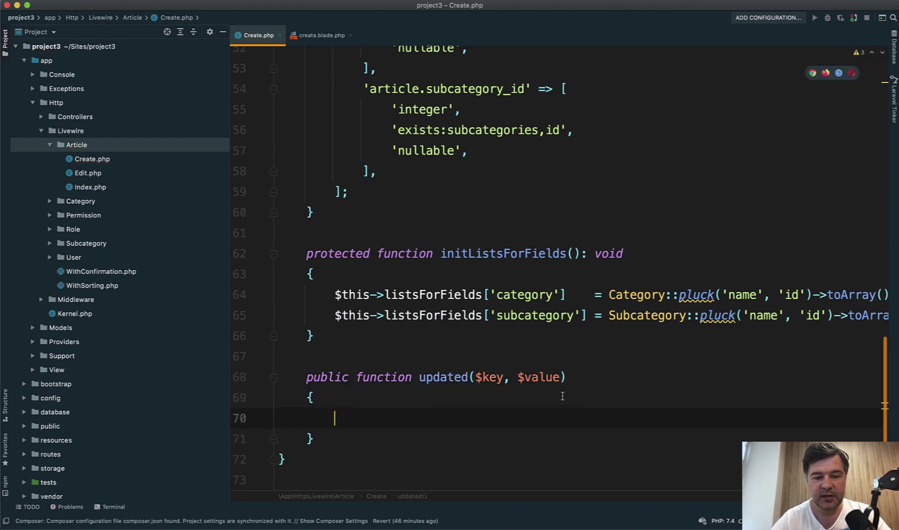
{"action": "left_click", "coordinate": [467, 377]}
{"action": "type", "text": "Title"}
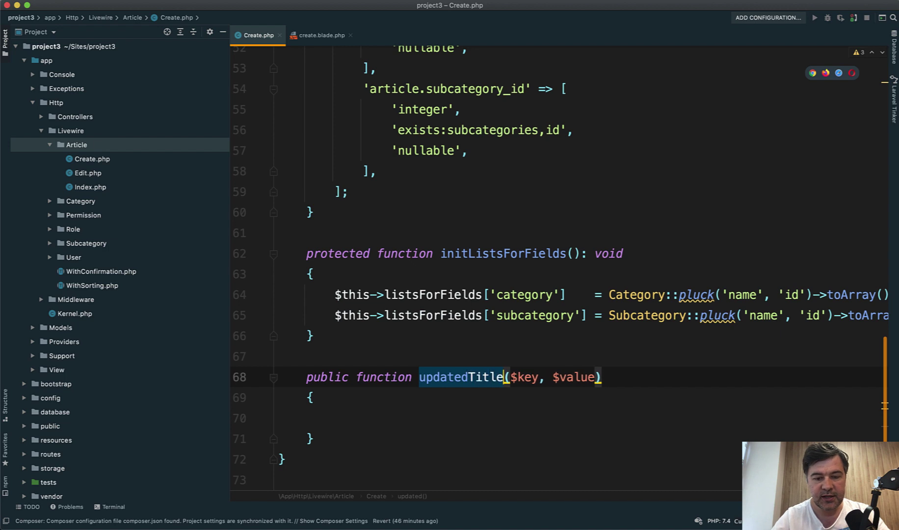
{"action": "left_click", "coordinate": [445, 417]}
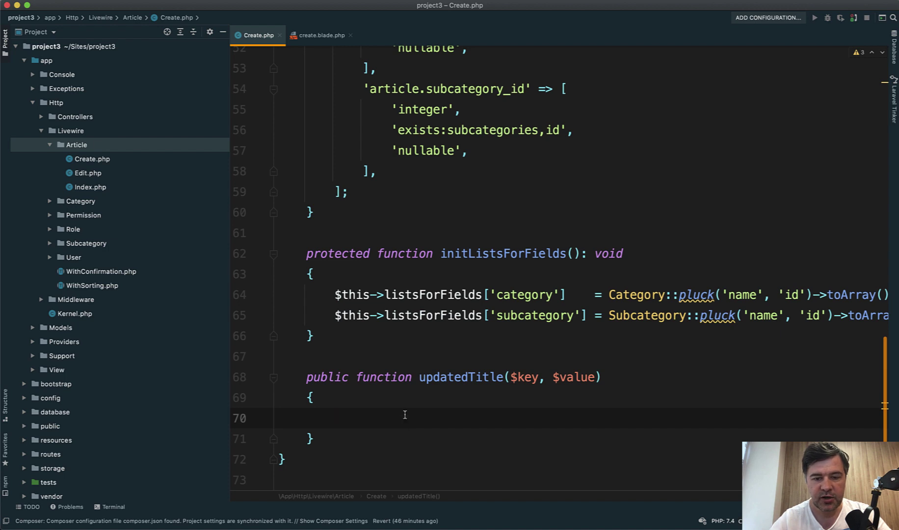
Step: Delete '.defer' from the title input's wire:model.defer binding in create.blade.php
{"action": "left_click", "coordinate": [321, 35]}
{"action": "scroll", "coordinate": [374, 253], "scroll_direction": "right", "scroll_amount": 2}
{"action": "scroll", "coordinate": [373, 253], "scroll_direction": "right", "scroll_amount": 2}
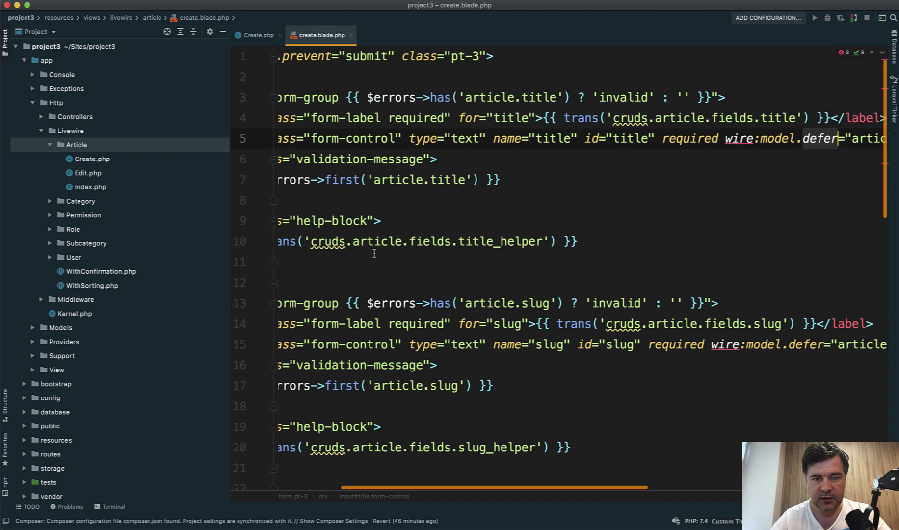
{"action": "scroll", "coordinate": [374, 253], "scroll_direction": "left", "scroll_amount": 4}
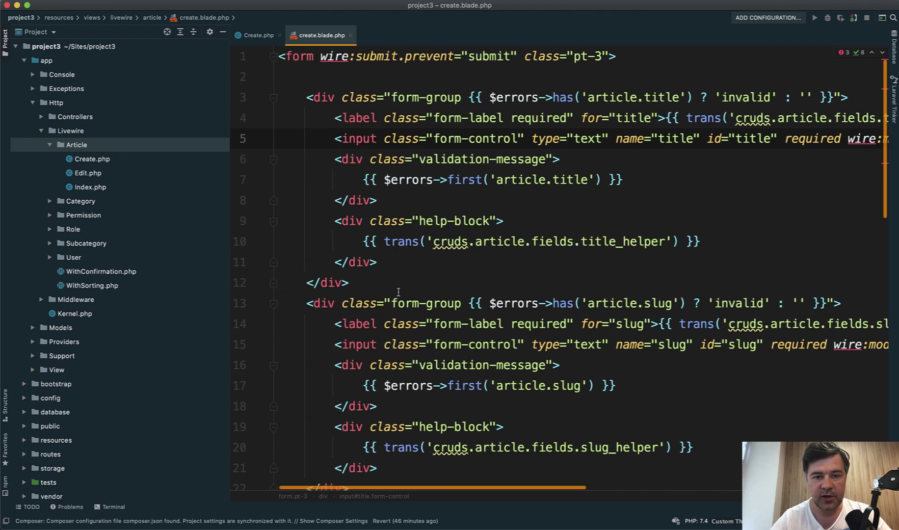
{"action": "scroll", "coordinate": [447, 202], "scroll_direction": "right", "scroll_amount": 2}
{"action": "scroll", "coordinate": [449, 202], "scroll_direction": "right", "scroll_amount": 3}
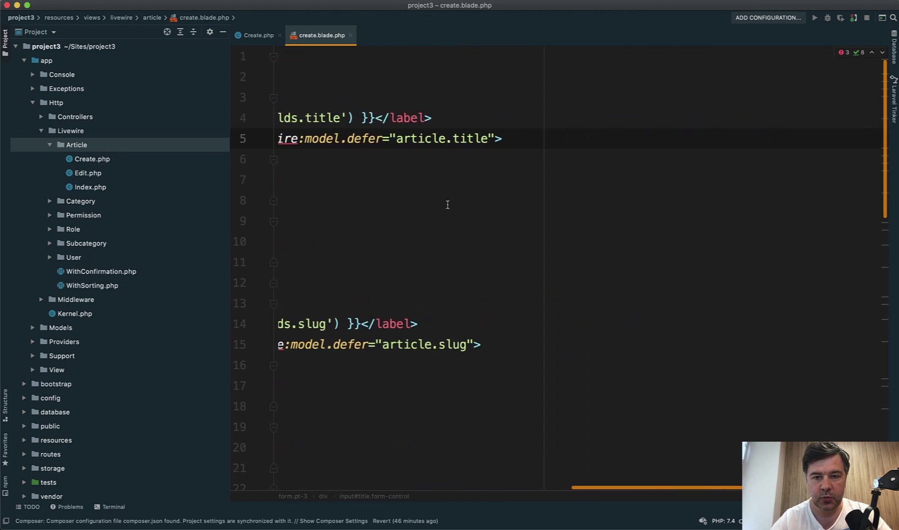
{"action": "scroll", "coordinate": [454, 200], "scroll_direction": "right", "scroll_amount": 2}
{"action": "scroll", "coordinate": [456, 200], "scroll_direction": "left", "scroll_amount": 2}
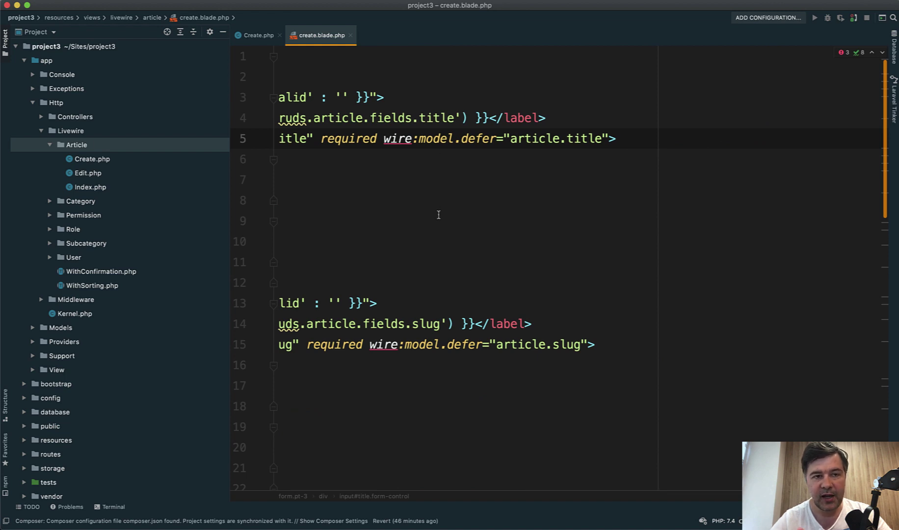
{"action": "left_click", "coordinate": [469, 138]}
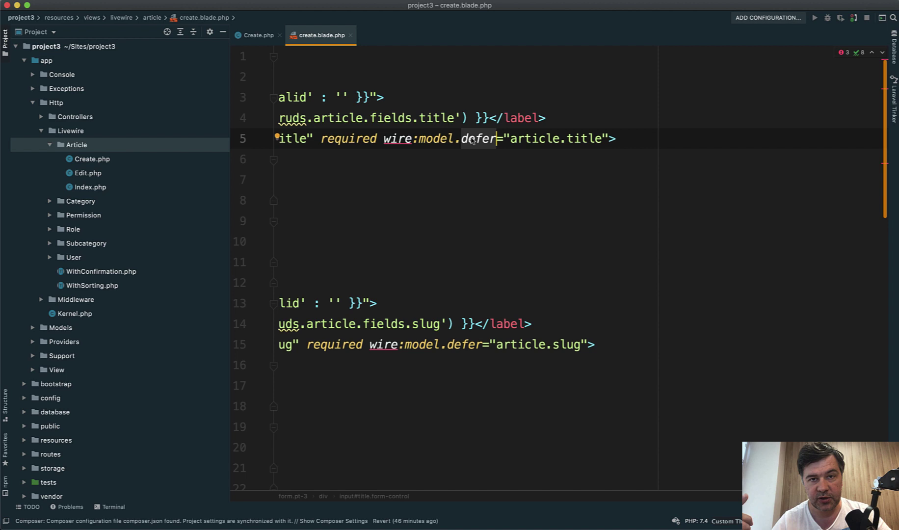
{"action": "key", "text": "BackSpace"}
{"action": "key", "text": "BackSpace"}
{"action": "key", "text": "BackSpace"}
{"action": "key", "text": "BackSpace"}
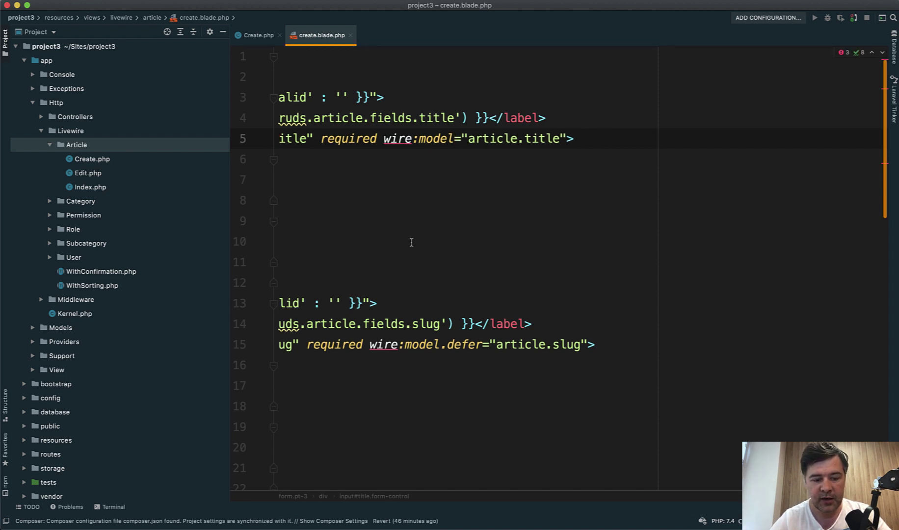
{"action": "key", "text": "ctrl+Tab"}
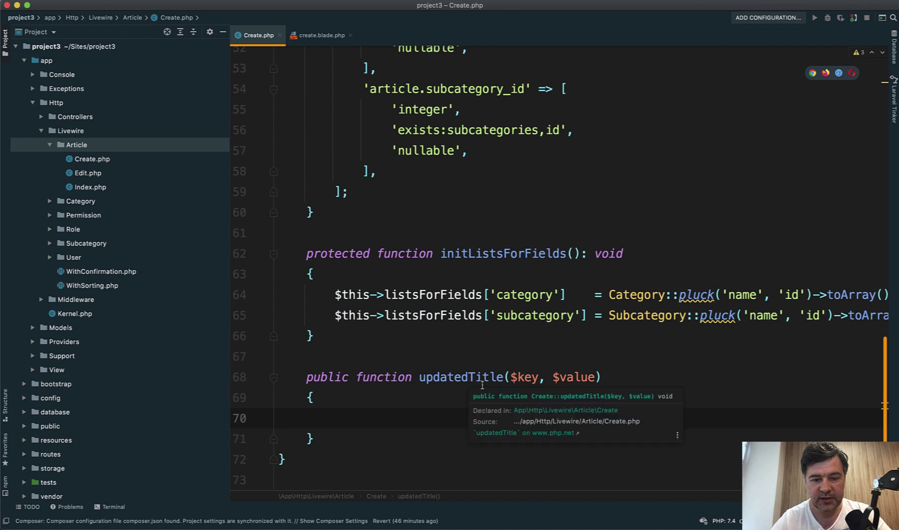
Step: Rename the hook to updatedArticleTitle and remove its $key, $value parameters
{"action": "double_click", "coordinate": [469, 377]}
{"action": "type", "text": "Article"}
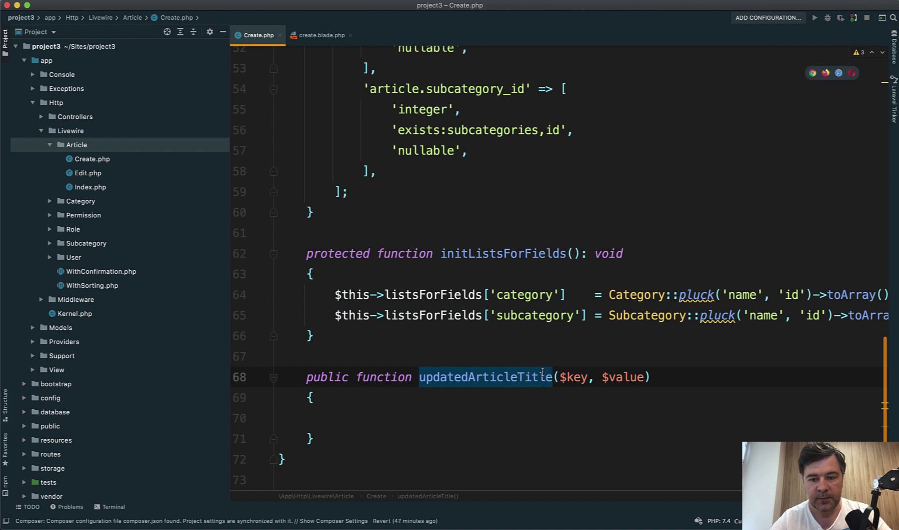
{"action": "key", "text": "Right"}
{"action": "key", "text": "Right"}
{"action": "key", "text": "Right"}
{"action": "key", "text": "BackSpace"}
{"action": "key", "text": "Down"}
{"action": "key", "text": "Down"}
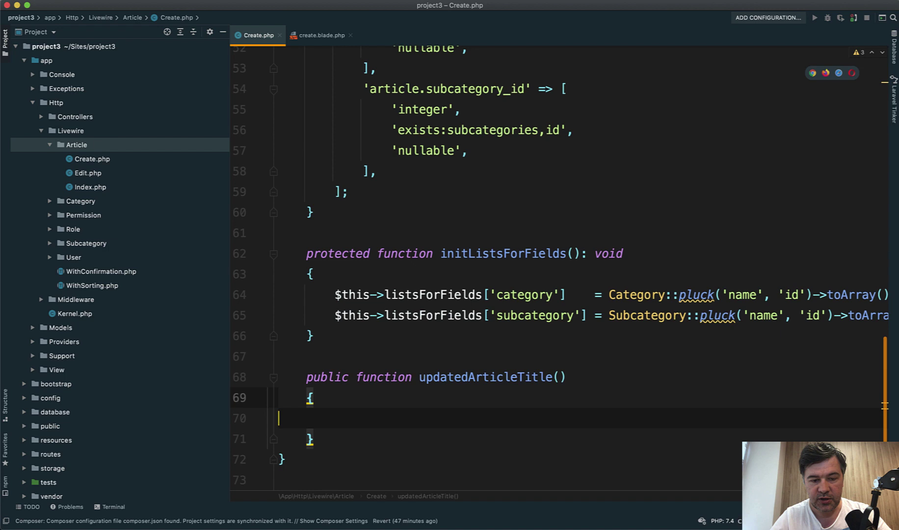
{"action": "key", "text": "BackSpace"}
Step: Add $this->validateOnly('article.title'); inside the method body
{"action": "key", "text": "Return"}
{"action": "type", "text": "$"}
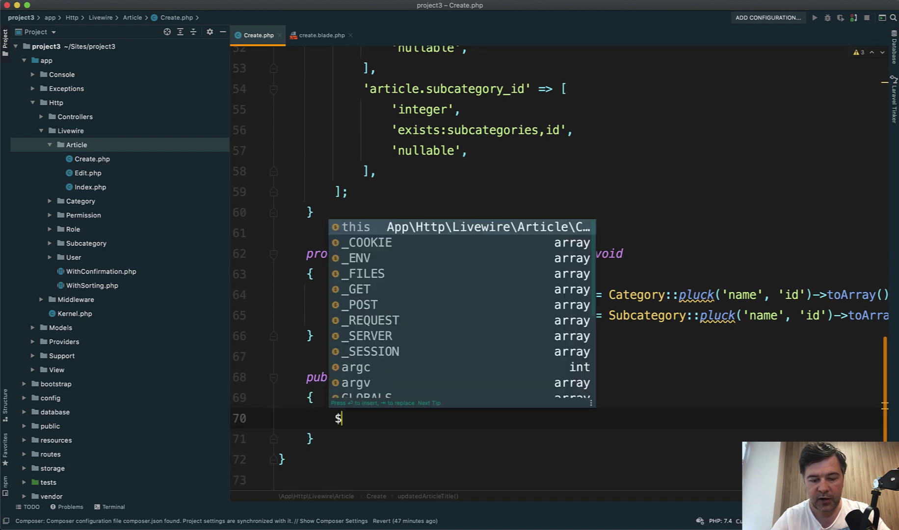
{"action": "type", "text": "this->validat"}
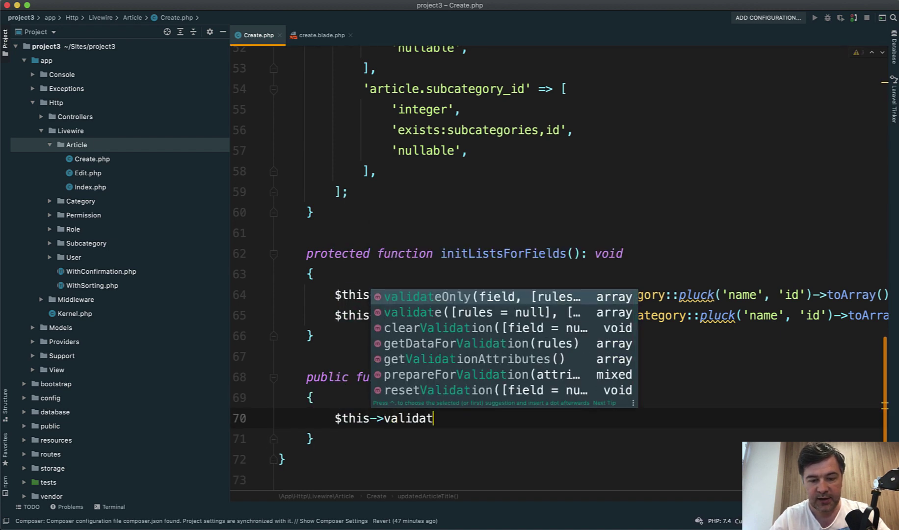
{"action": "type", "text": "e"}
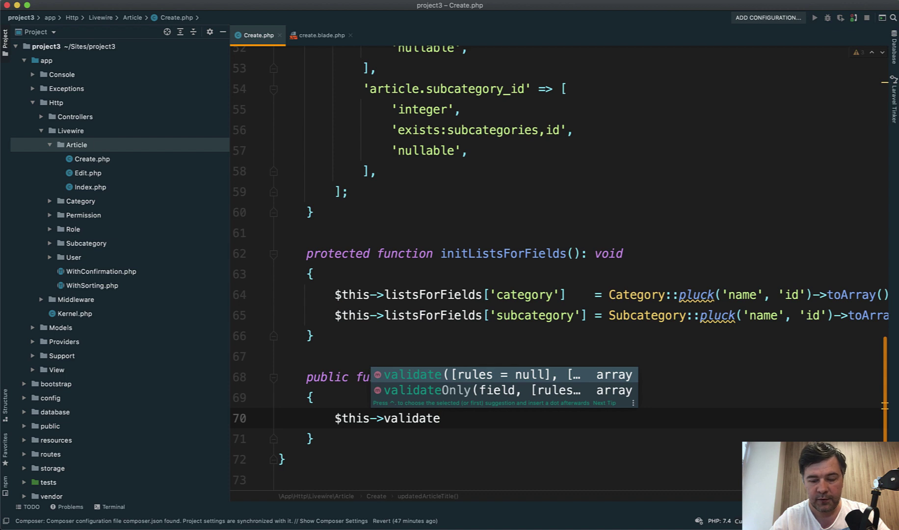
{"action": "key", "text": "Down"}
{"action": "key", "text": "Return"}
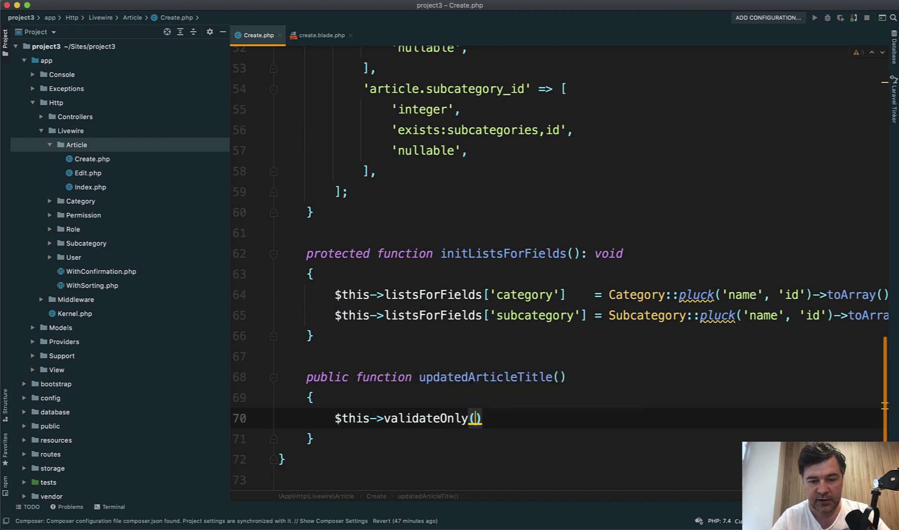
{"action": "type", "text": "'article.tit"}
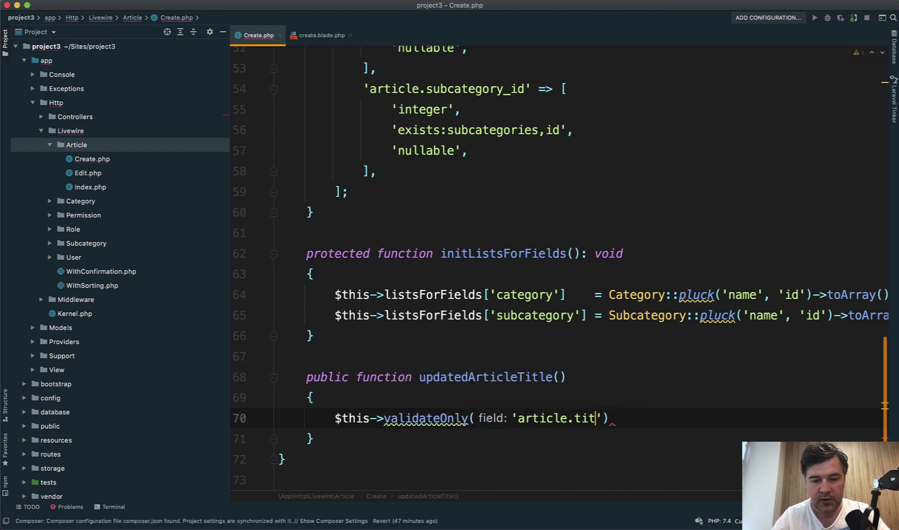
{"action": "type", "text": "le');"}
{"action": "mouse_move", "coordinate": [425, 418]}
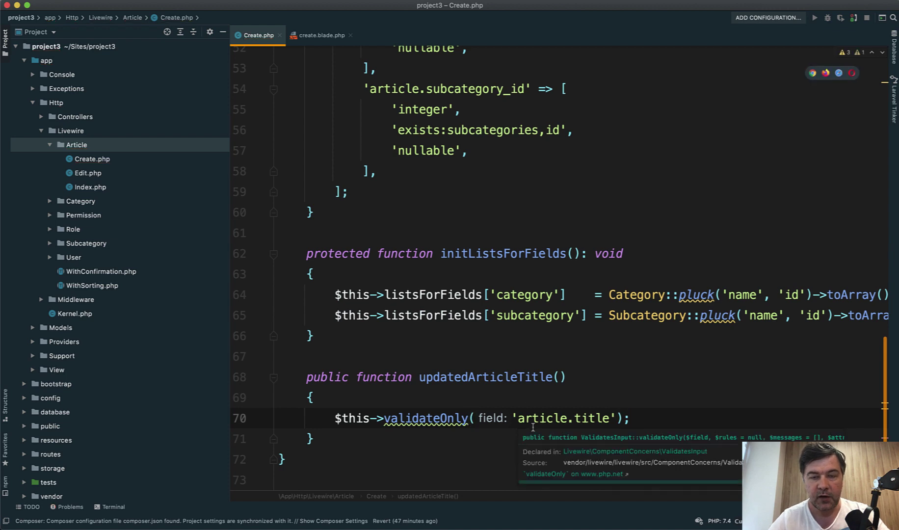
{"action": "scroll", "coordinate": [520, 393], "scroll_direction": "up", "scroll_amount": 3}
{"action": "scroll", "coordinate": [510, 366], "scroll_direction": "up", "scroll_amount": 3}
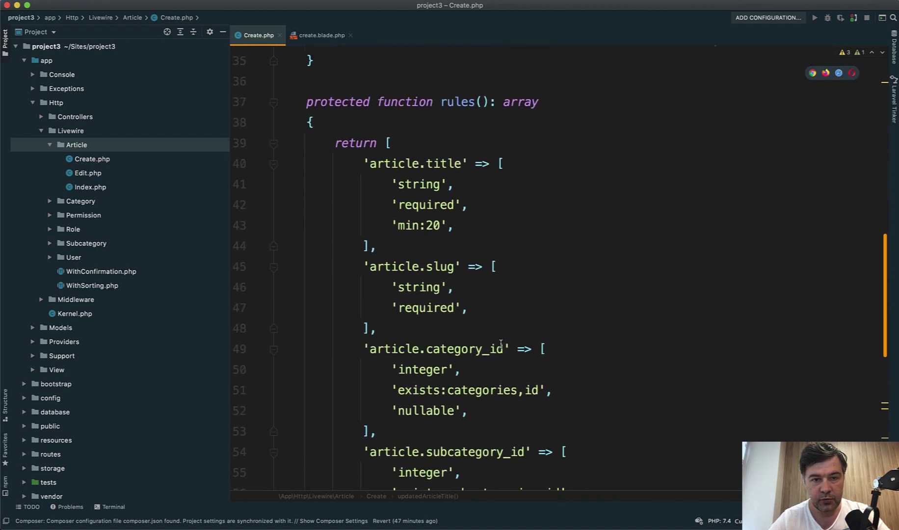
{"action": "scroll", "coordinate": [500, 343], "scroll_direction": "up", "scroll_amount": 2}
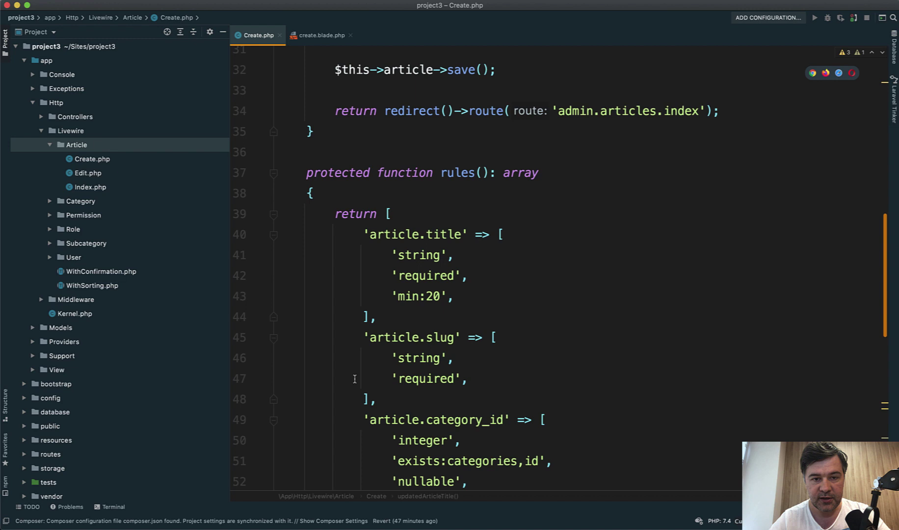
{"action": "scroll", "coordinate": [354, 379], "scroll_direction": "down", "scroll_amount": 1}
{"action": "left_click", "coordinate": [469, 279]}
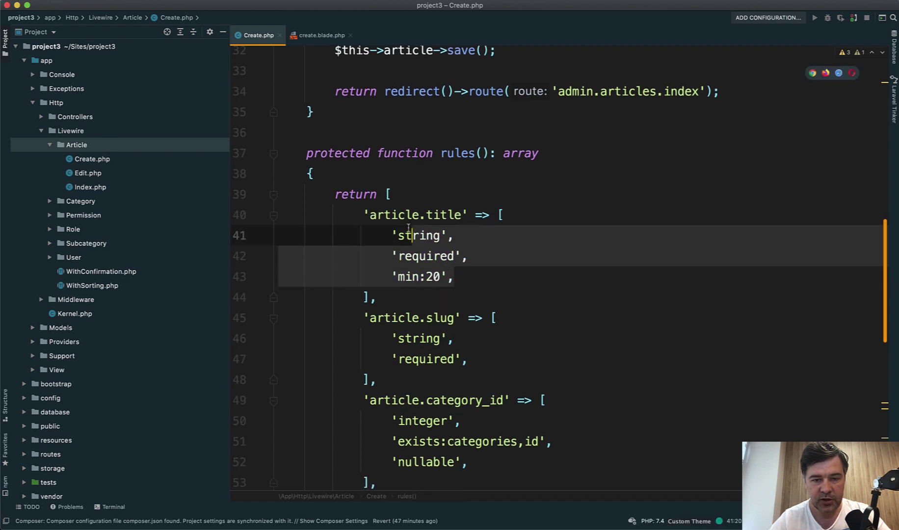
{"action": "left_click", "coordinate": [414, 279]}
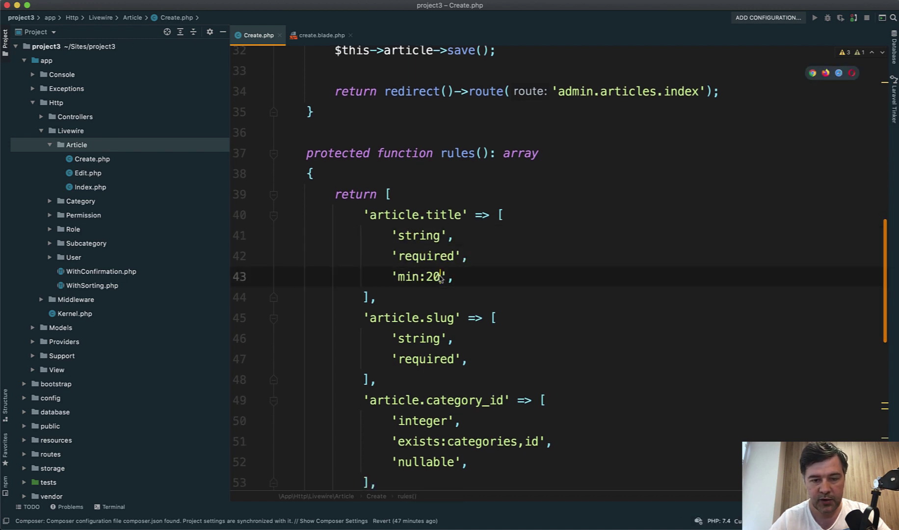
{"action": "scroll", "coordinate": [439, 279], "scroll_direction": "down", "scroll_amount": 4}
{"action": "scroll", "coordinate": [439, 279], "scroll_direction": "down", "scroll_amount": 2}
{"action": "scroll", "coordinate": [439, 279], "scroll_direction": "down", "scroll_amount": 2}
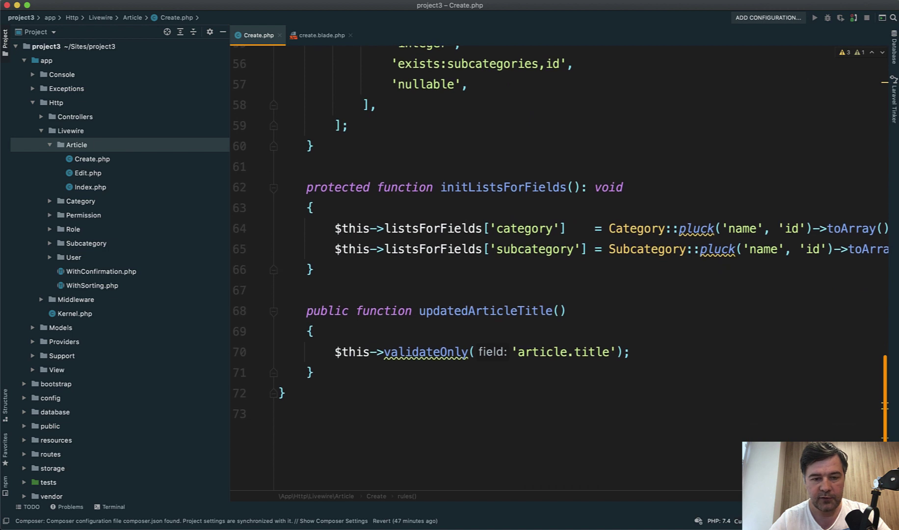
Step: Reload the Create Article form and type the short title 'sfssd' to trigger the 20-character error
{"action": "key", "text": "super+Tab"}
{"action": "key", "text": "super+r"}
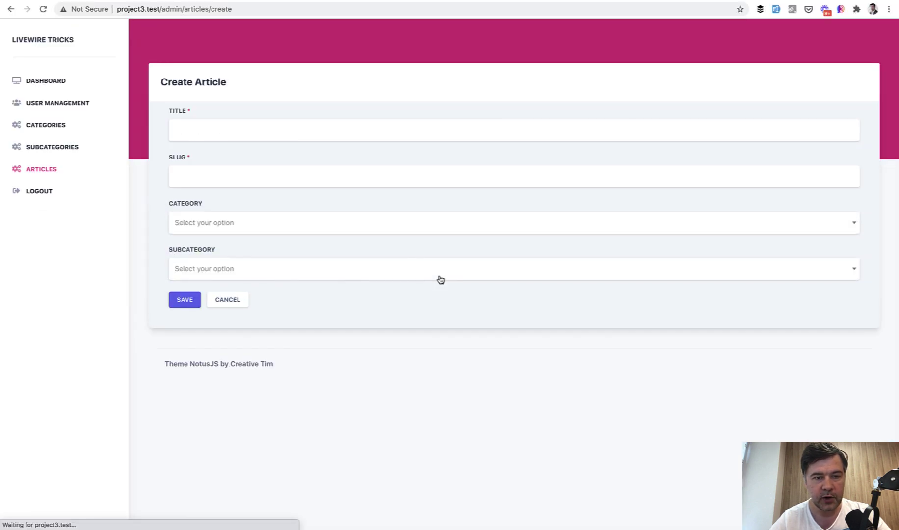
{"action": "left_click", "coordinate": [275, 129]}
{"action": "type", "text": "sfssd"}
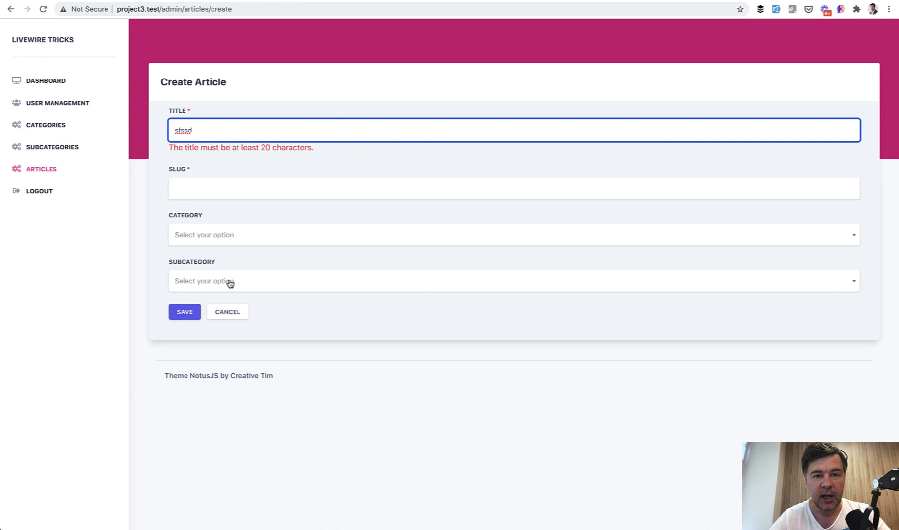
{"action": "key", "text": "super+Tab"}
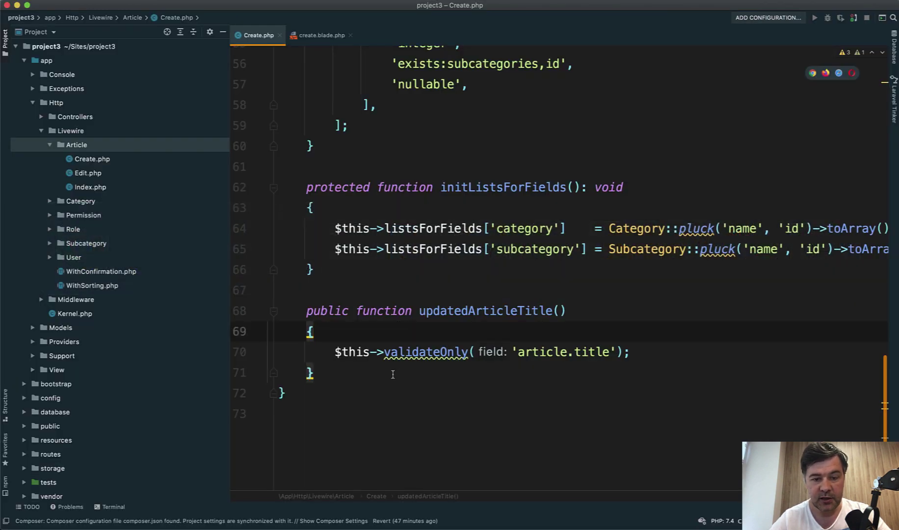
Step: Insert $this->article->slug = Str::slug($this->article->title); ahead of the validateOnly call
{"action": "key", "text": "Return"}
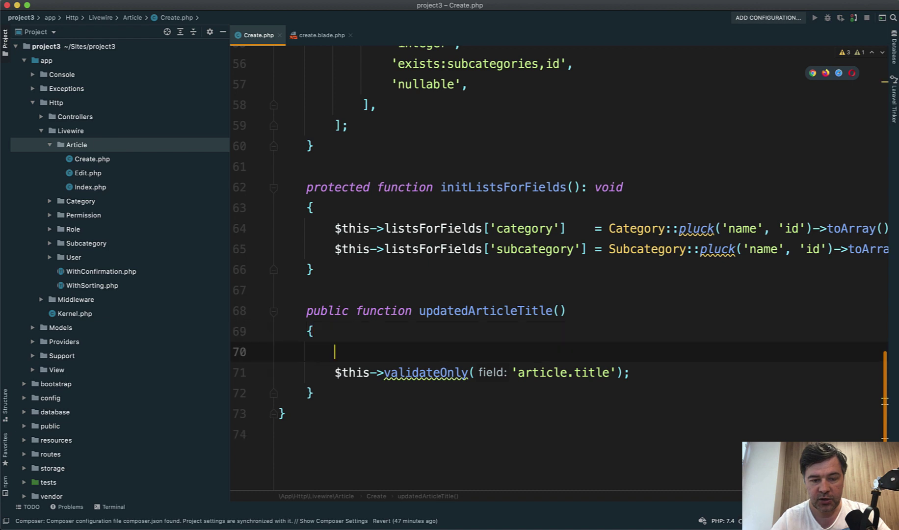
{"action": "type", "text": "$this->artic"}
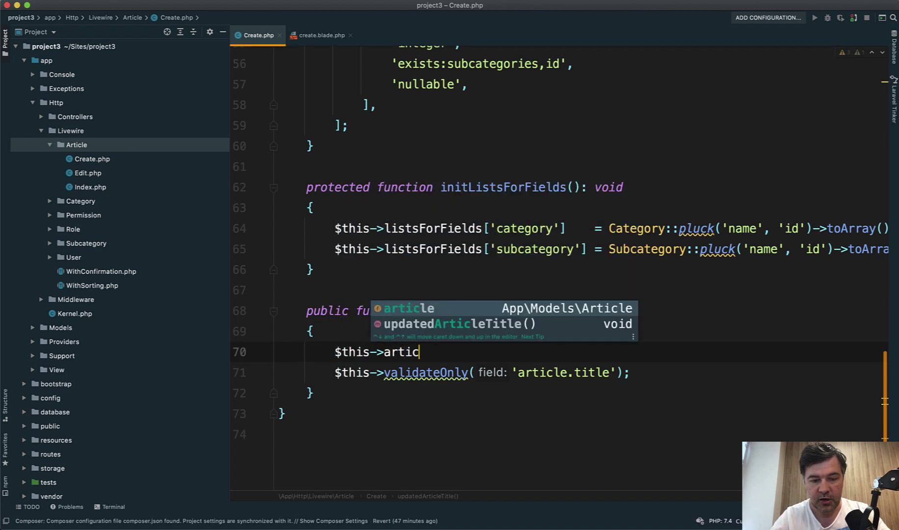
{"action": "type", "text": "le->"}
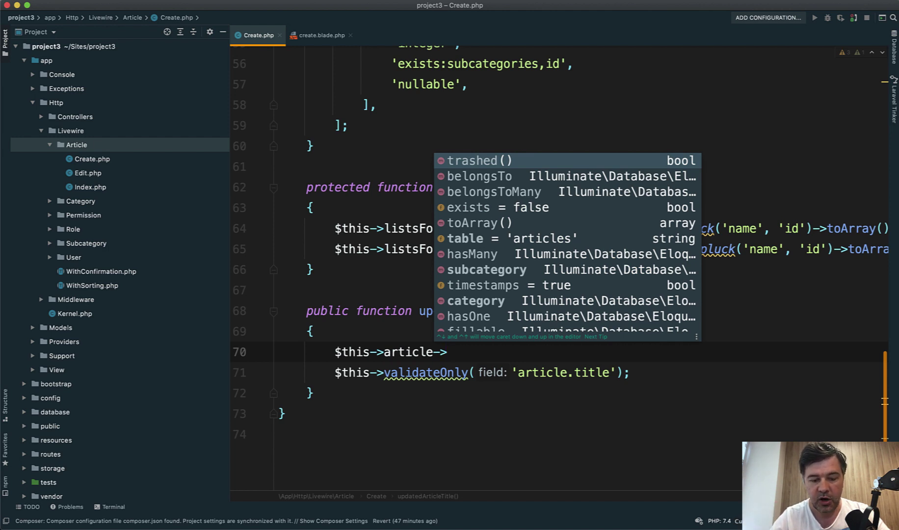
{"action": "type", "text": "slug = "}
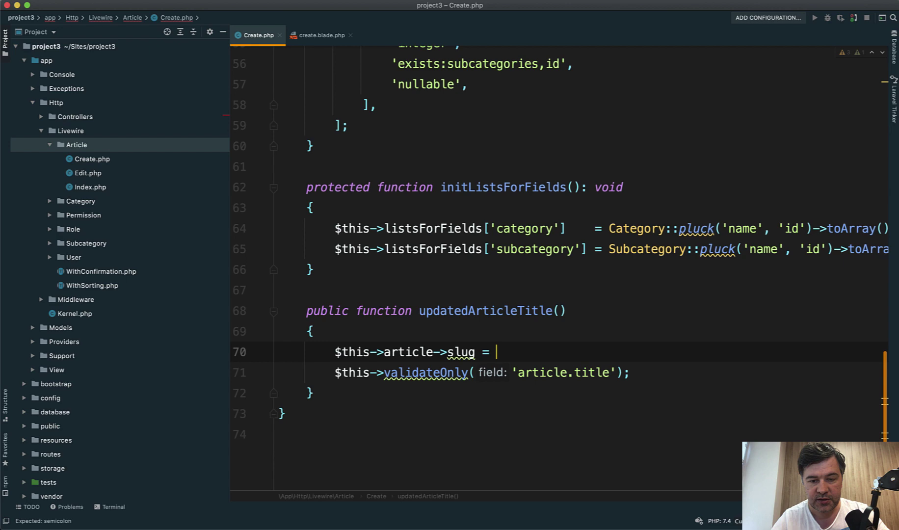
{"action": "type", "text": "St"}
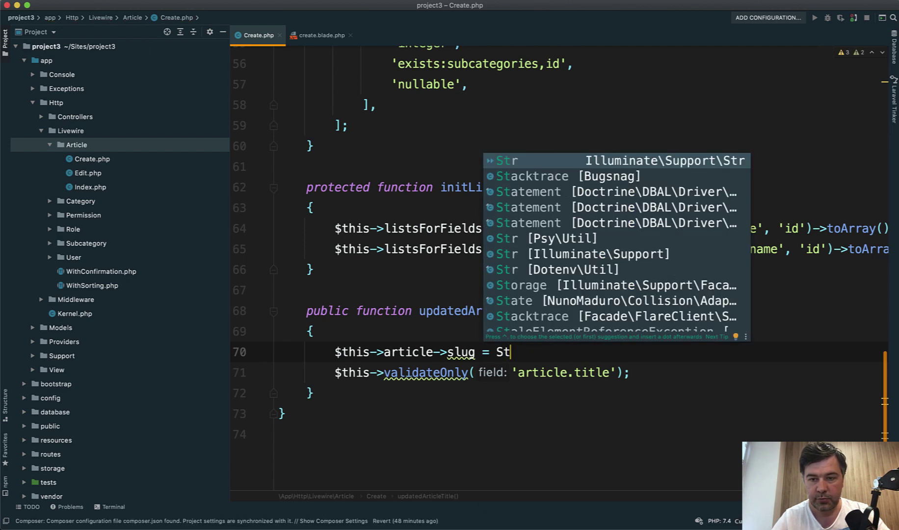
{"action": "type", "text": "r::slug"}
{"action": "key", "text": "Return"}
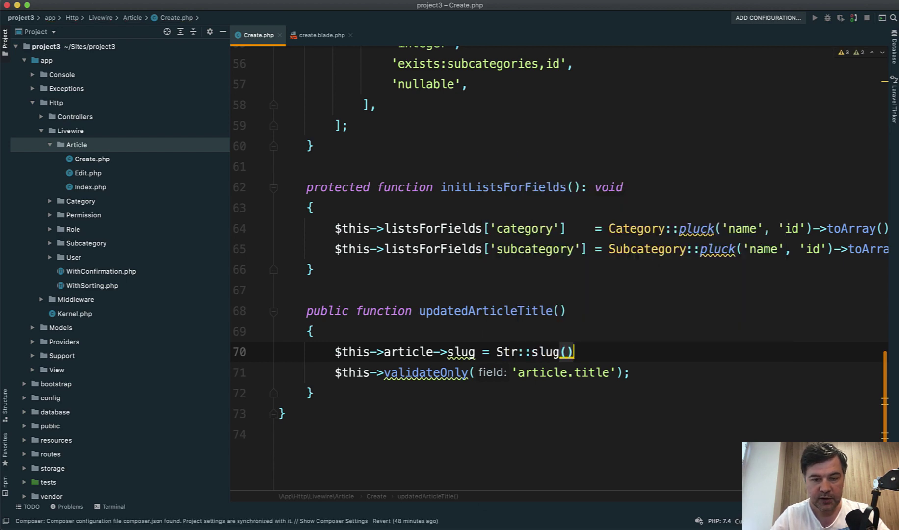
{"action": "type", "text": "$this->"}
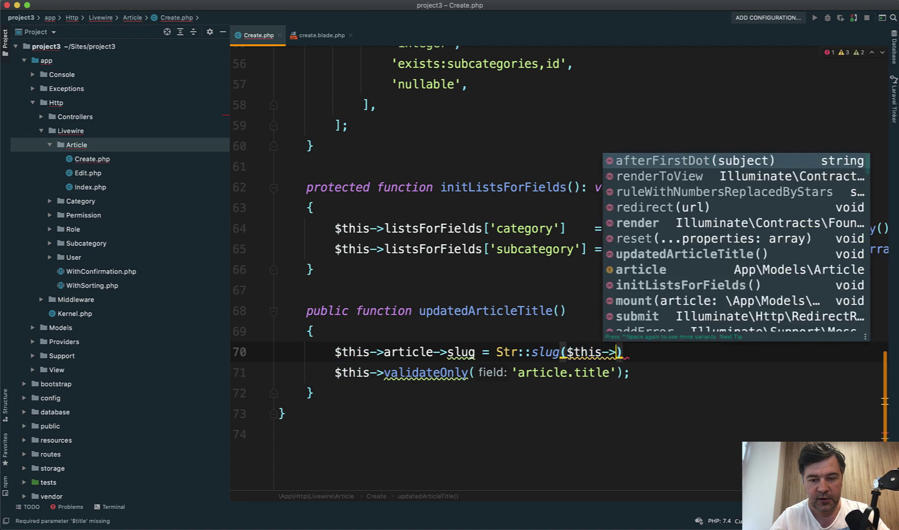
{"action": "type", "text": "arti"}
{"action": "key", "text": "Return"}
{"action": "type", "text": "->titl"}
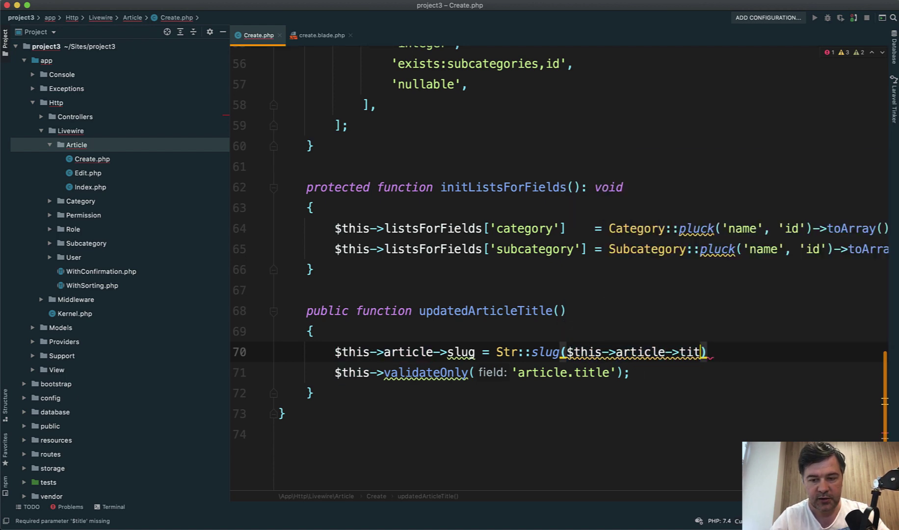
{"action": "type", "text": "e);"}
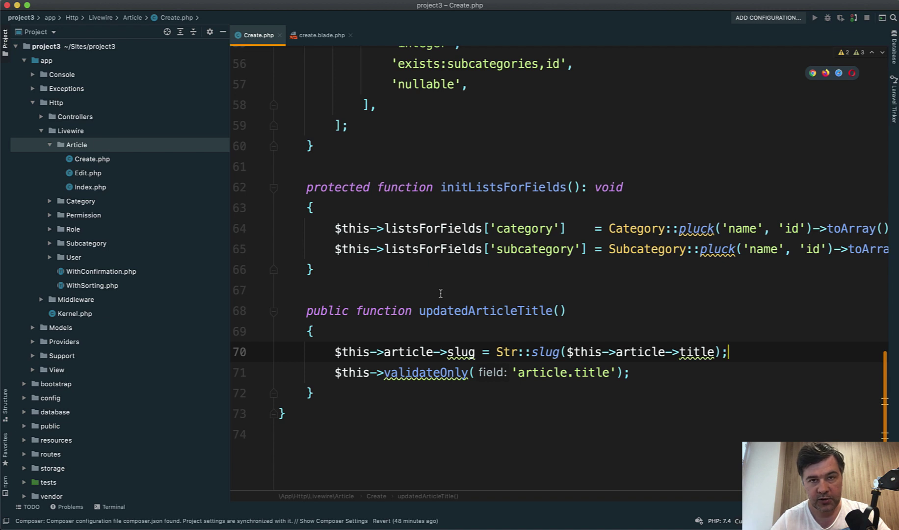
{"action": "key", "text": "super+Tab"}
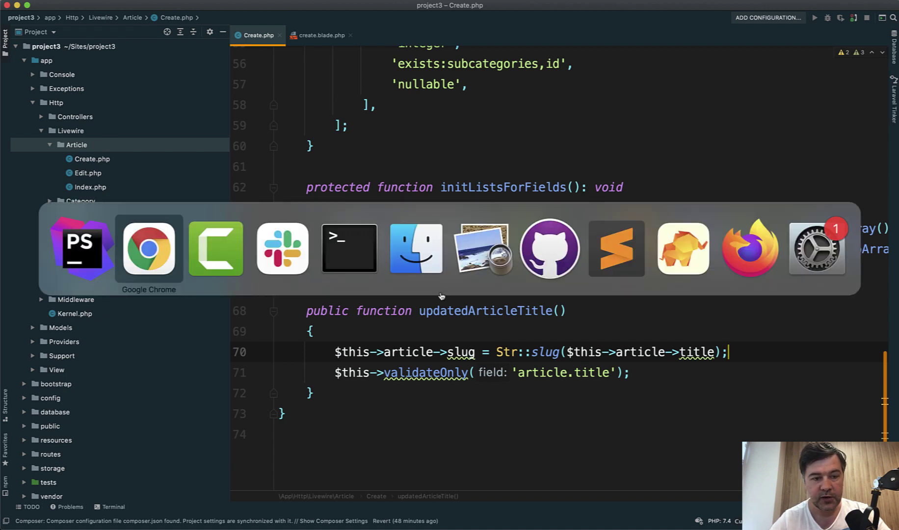
Step: Reload the form and type a long title, watching the Slug auto-fill with its hyphenated version
{"action": "key", "text": "super+r"}
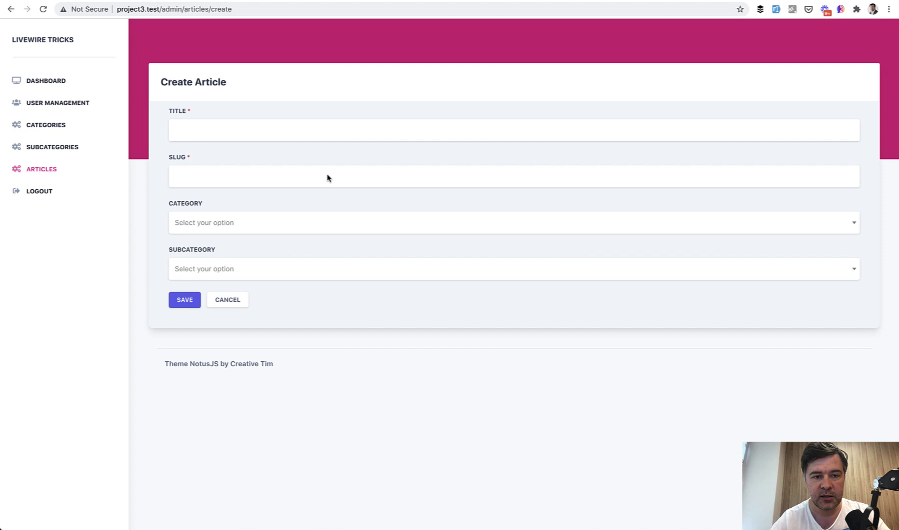
{"action": "left_click", "coordinate": [241, 123]}
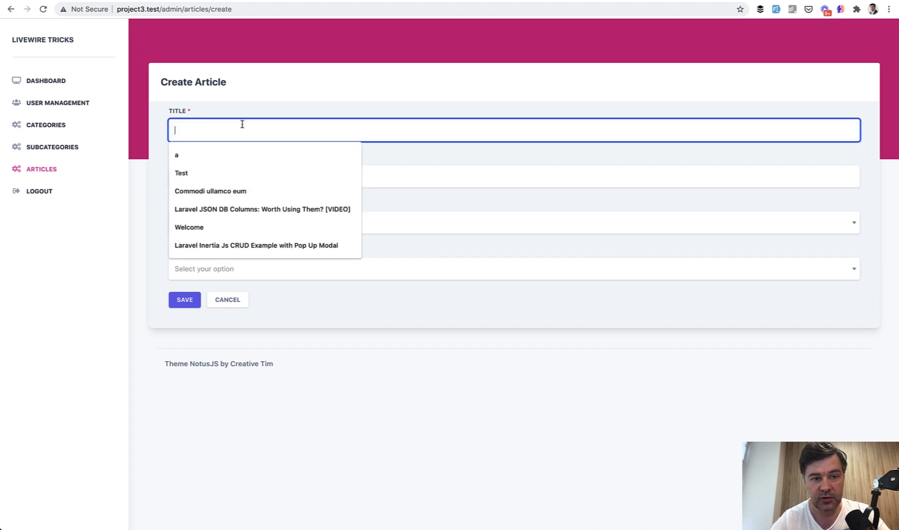
{"action": "type", "text": "Abcd"}
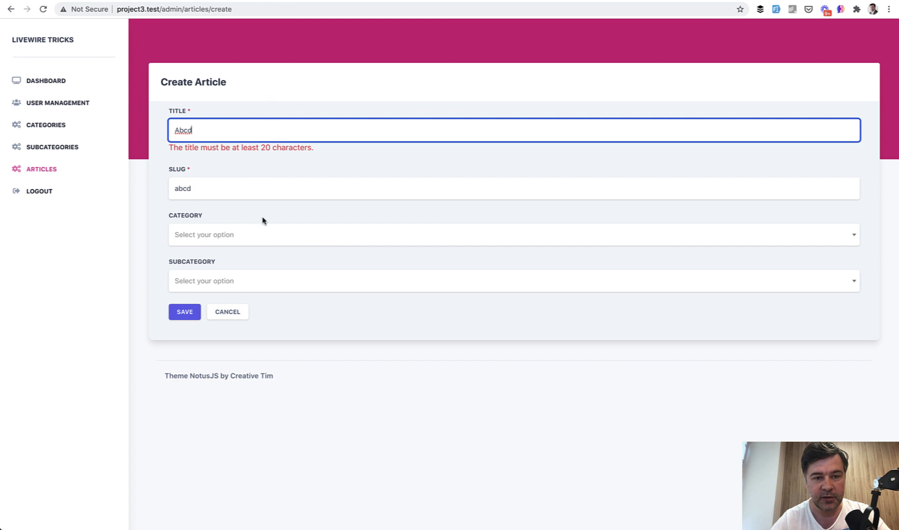
{"action": "type", "text": " slgn dsfldsj 0"}
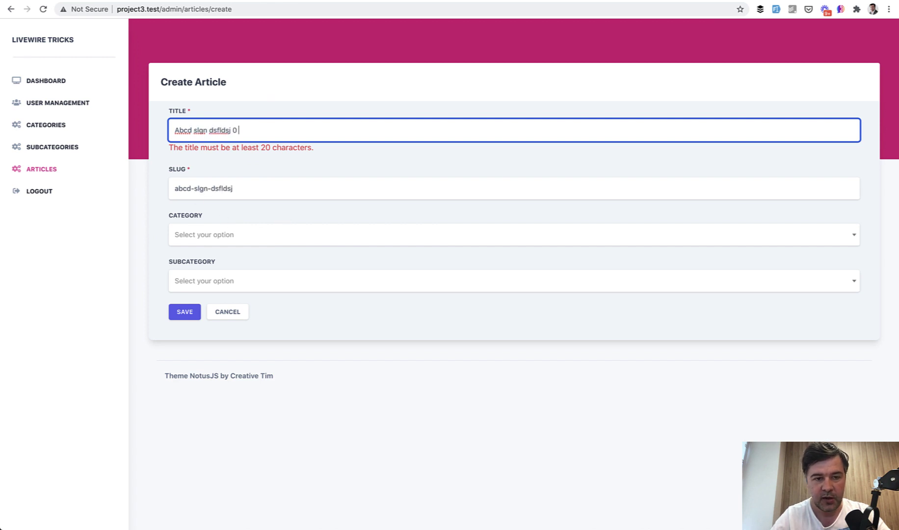
{"action": "type", "text": "sfksjf sdlfkj"}
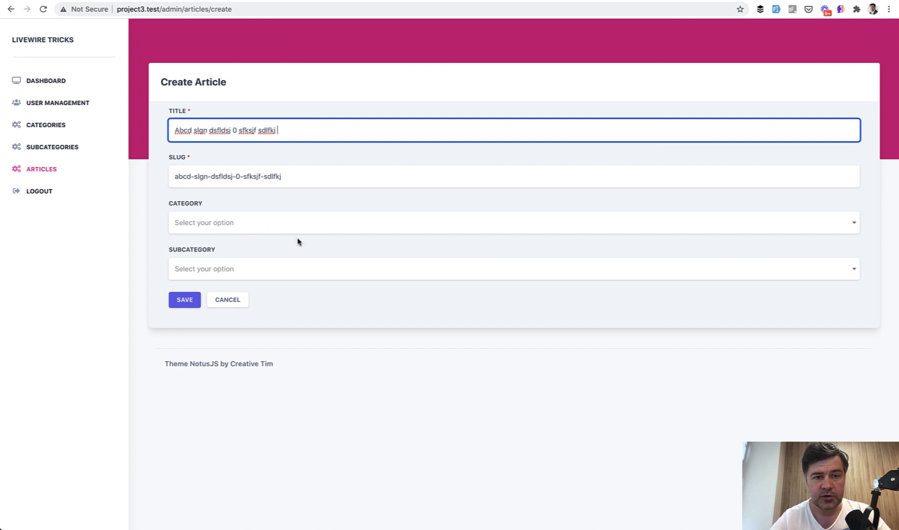
{"action": "key", "text": "super+Tab"}
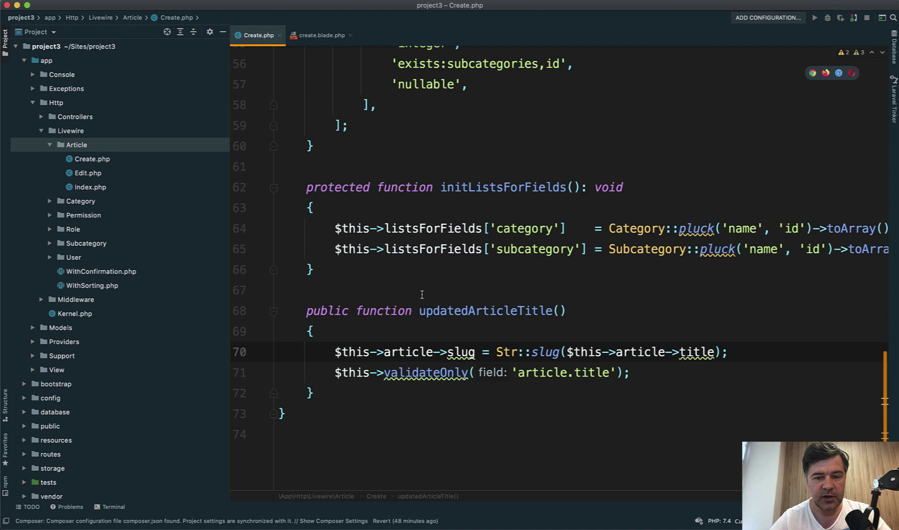
{"action": "left_click", "coordinate": [520, 354]}
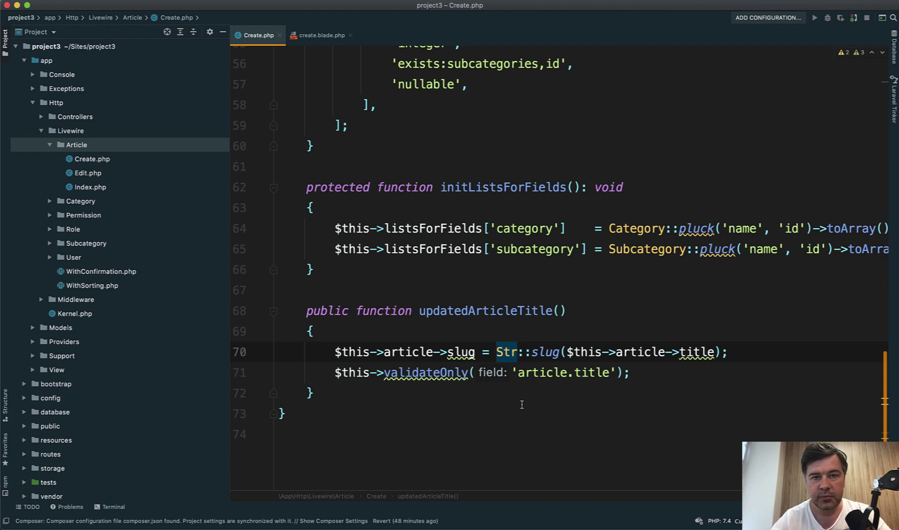
{"action": "key", "text": "super+Tab"}
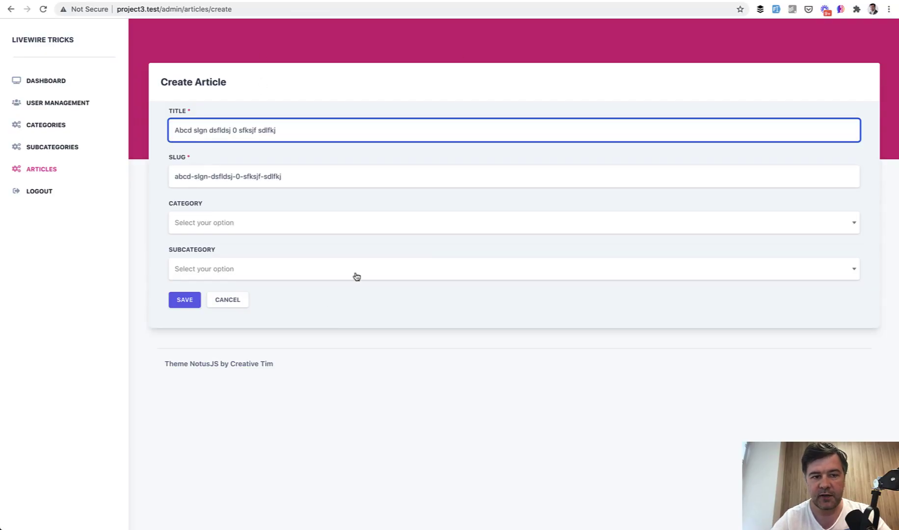
{"action": "key", "text": "super+Tab"}
{"action": "left_click", "coordinate": [500, 331]}
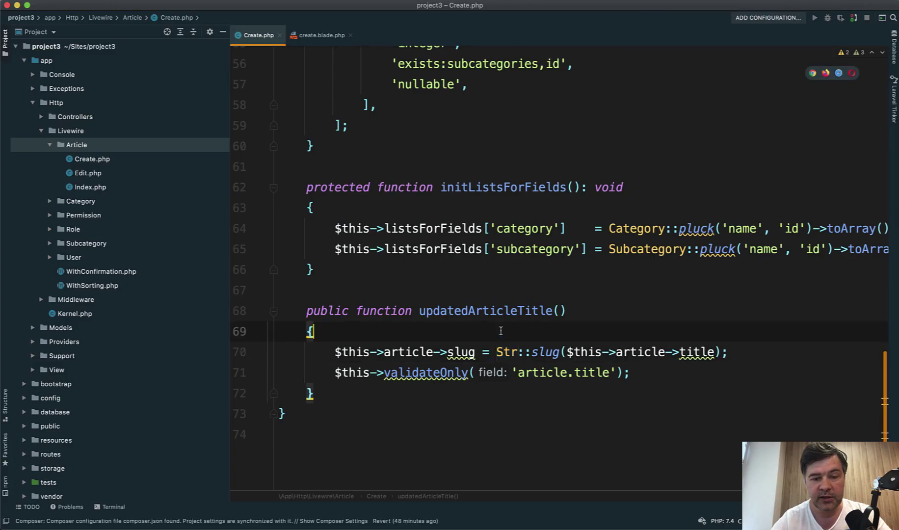